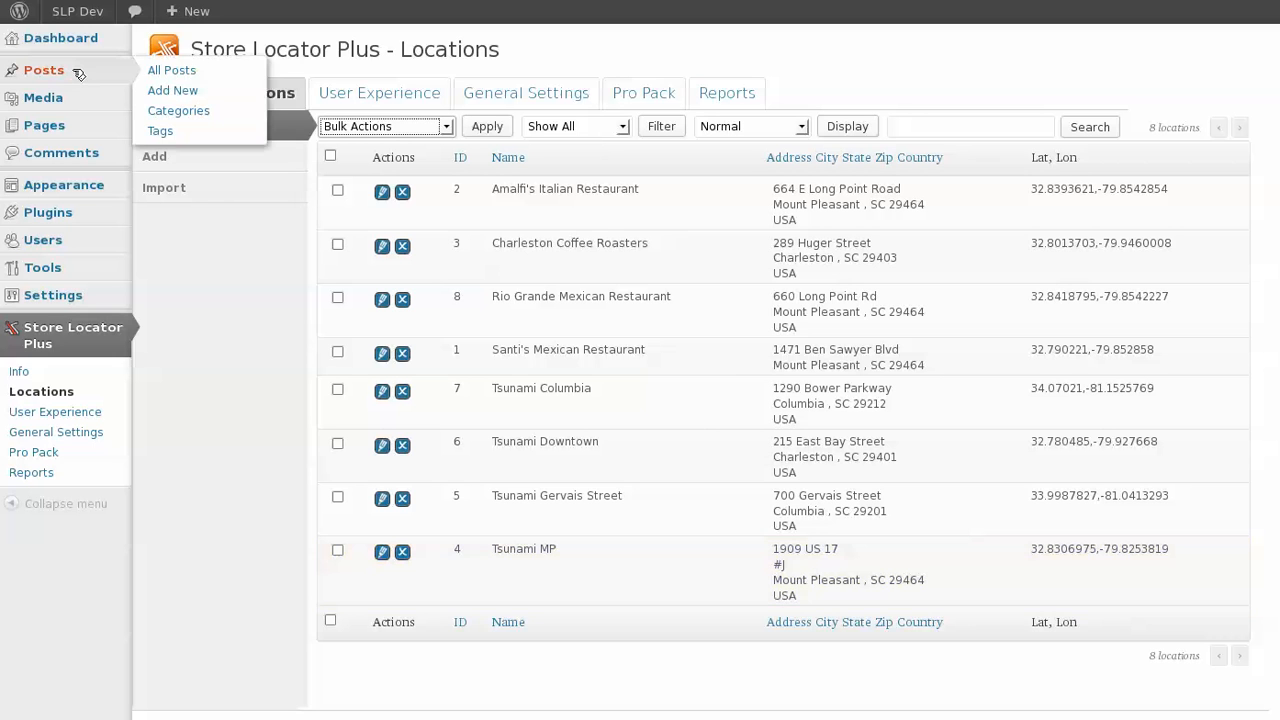
Open the Posts list, then return to the Store Locator Plus Locations page.
{"action": "mouse_move", "coordinate": [94, 79]}
{"action": "left_click", "coordinate": [147, 74]}
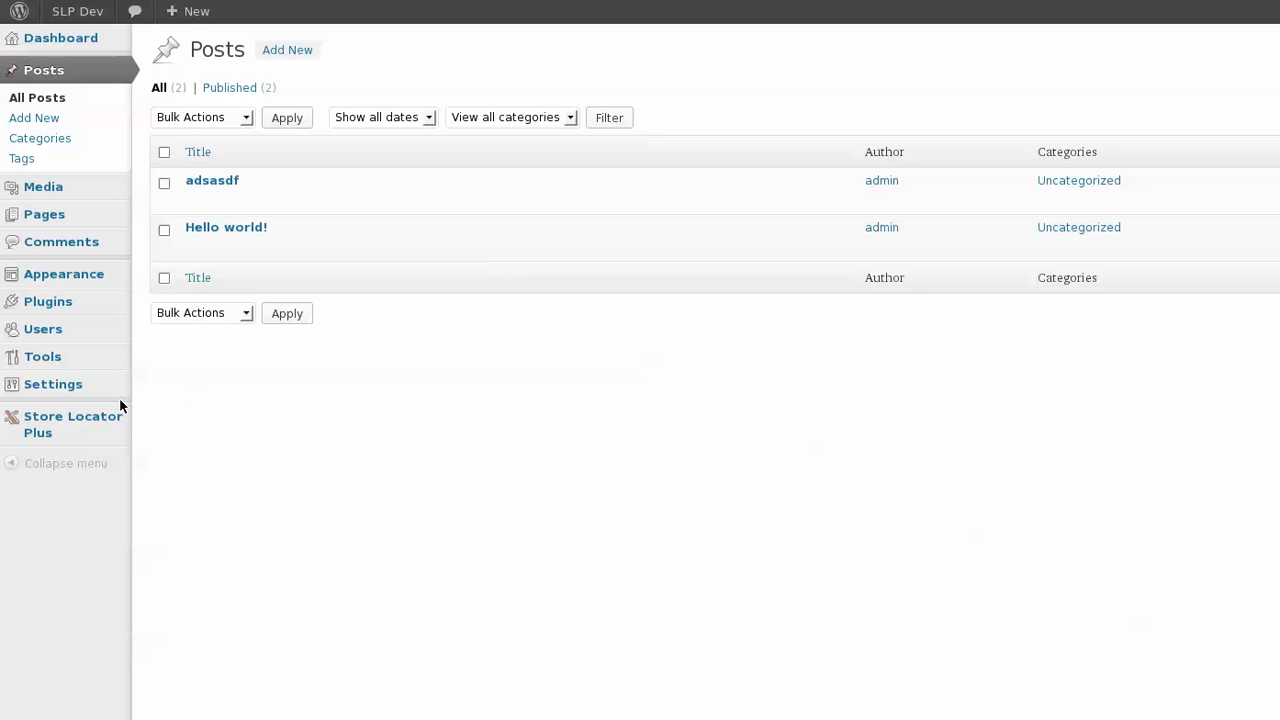
{"action": "mouse_move", "coordinate": [97, 423]}
{"action": "left_click", "coordinate": [175, 437]}
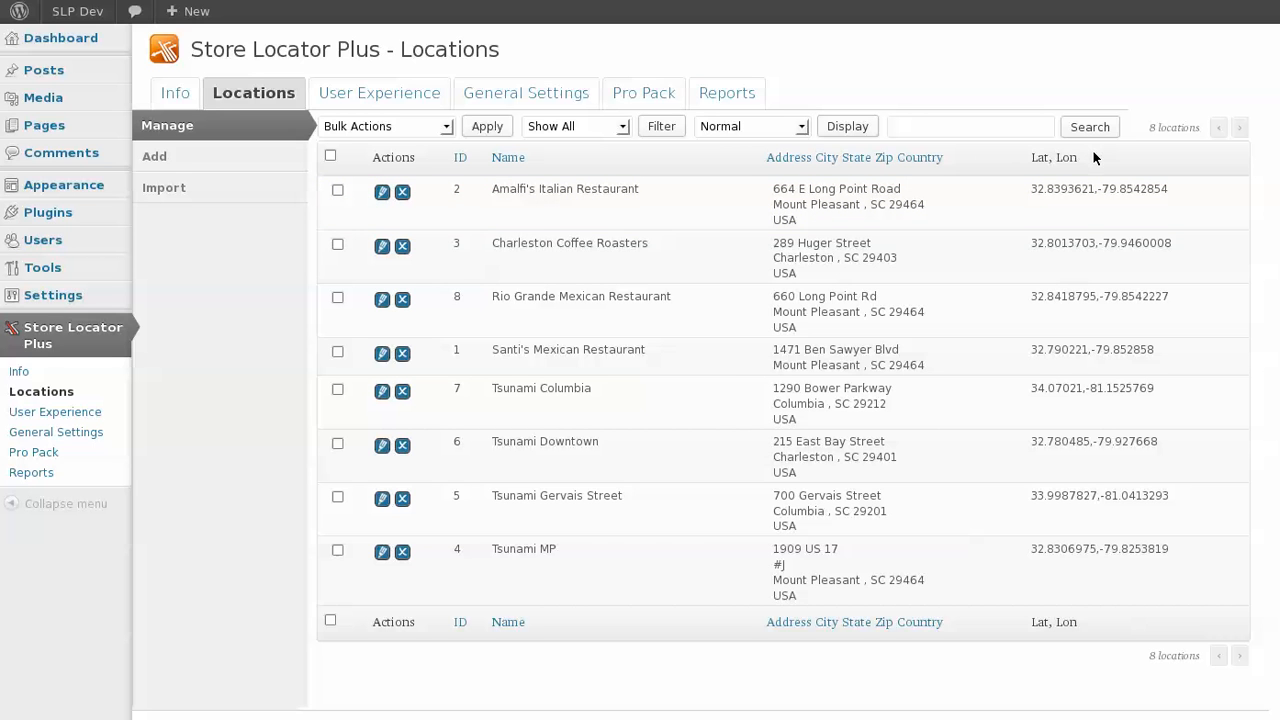
Examine the bulk action, location filter and display mode options above the locations table.
{"action": "left_click", "coordinate": [418, 126]}
{"action": "left_click", "coordinate": [422, 124]}
{"action": "left_click", "coordinate": [422, 124]}
{"action": "left_click", "coordinate": [422, 124]}
{"action": "left_click", "coordinate": [422, 126]}
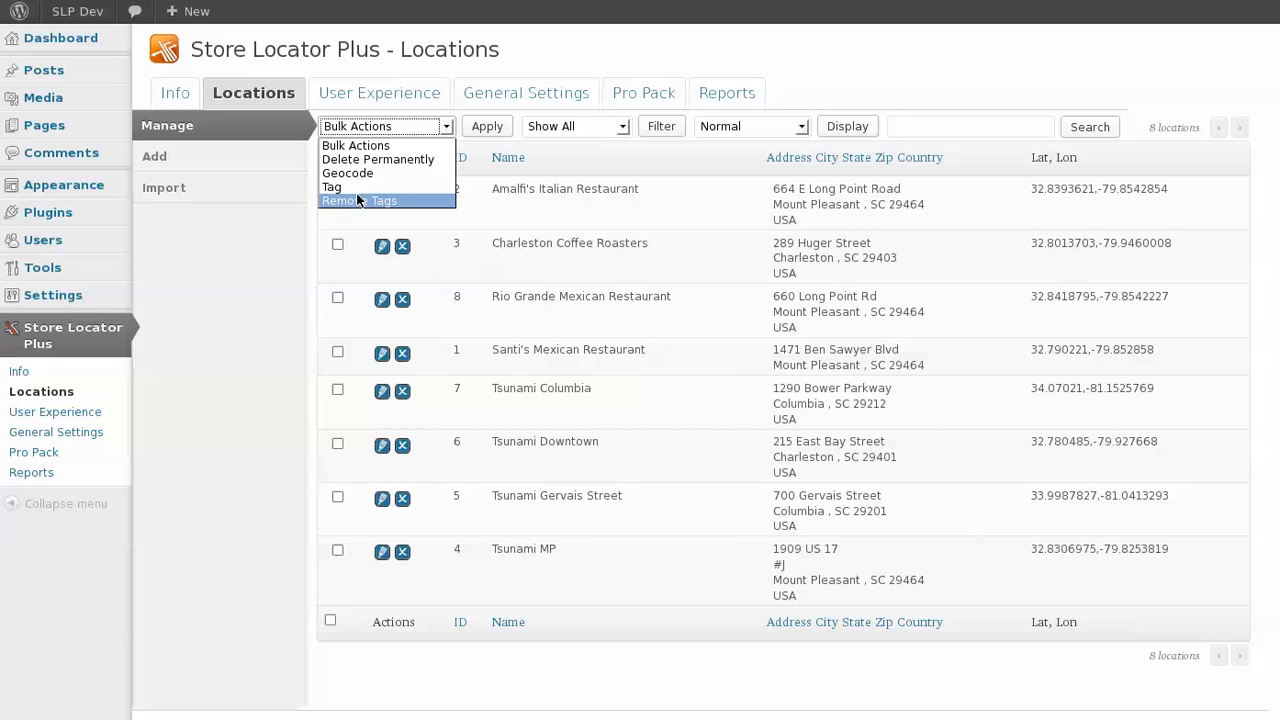
{"action": "left_click", "coordinate": [912, 62]}
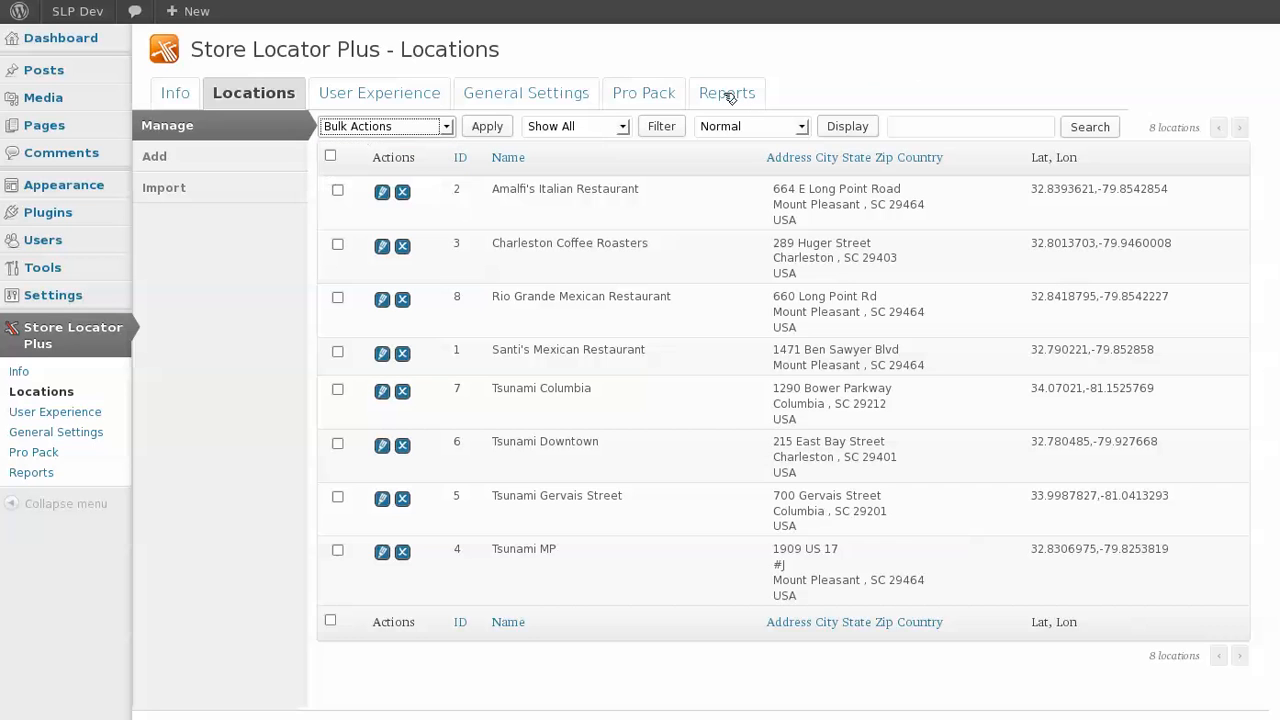
{"action": "left_click", "coordinate": [620, 128]}
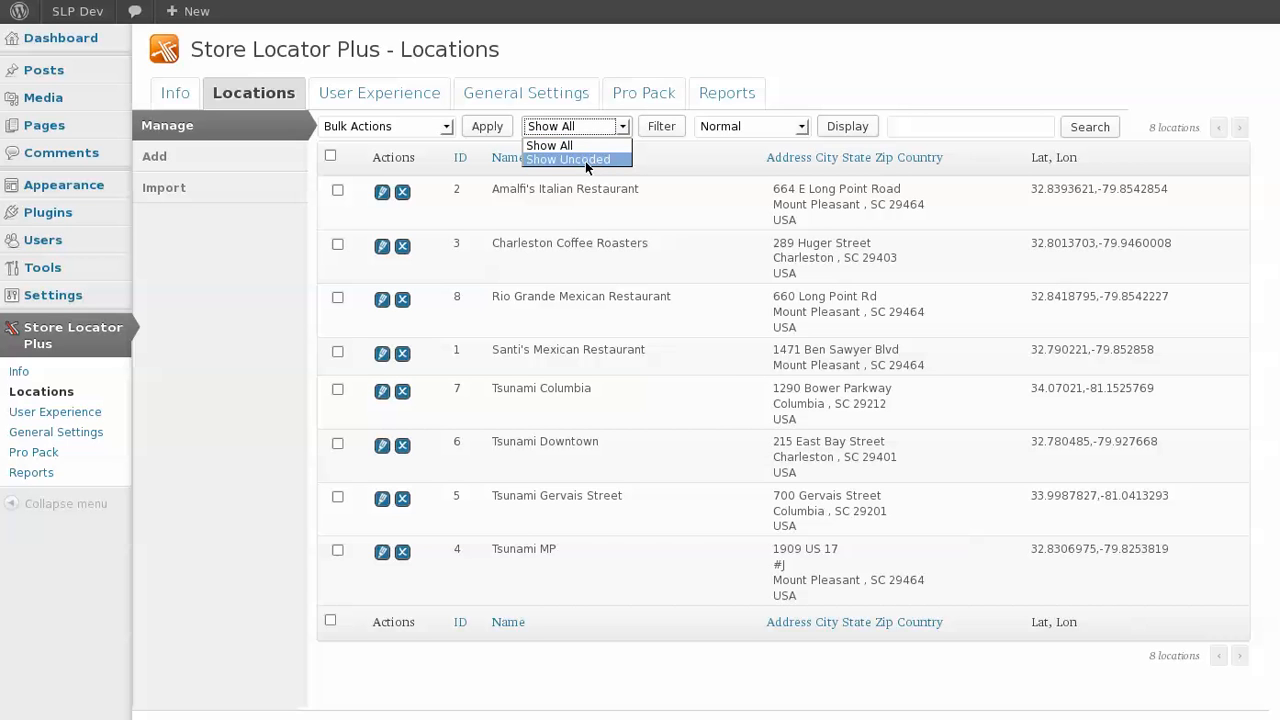
{"action": "left_click", "coordinate": [714, 128]}
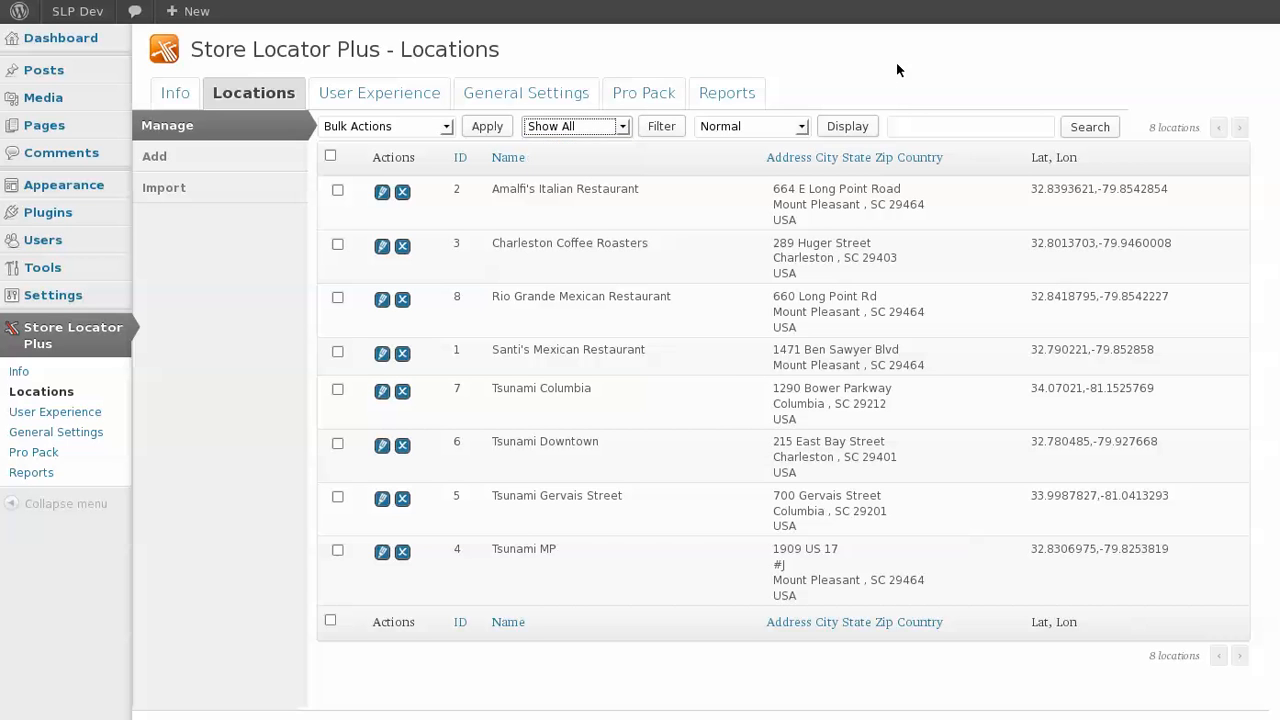
{"action": "left_click", "coordinate": [769, 121]}
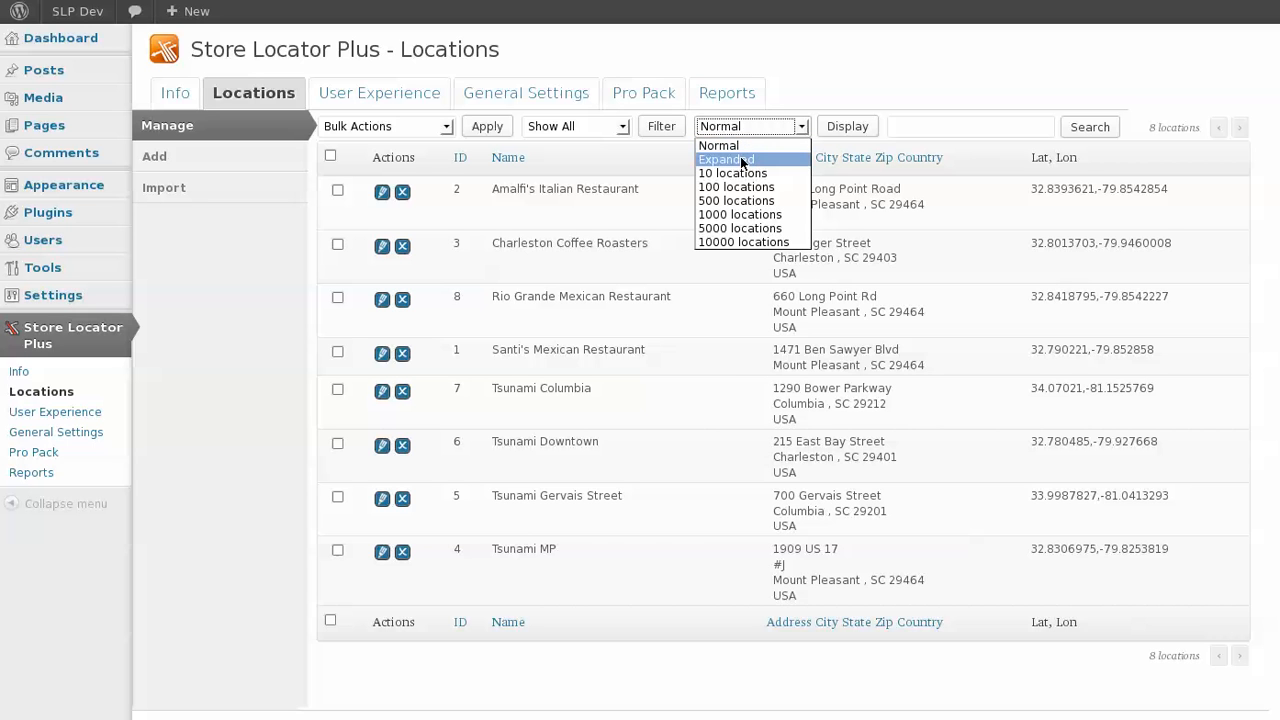
{"action": "left_click", "coordinate": [787, 122]}
{"action": "left_click", "coordinate": [918, 126]}
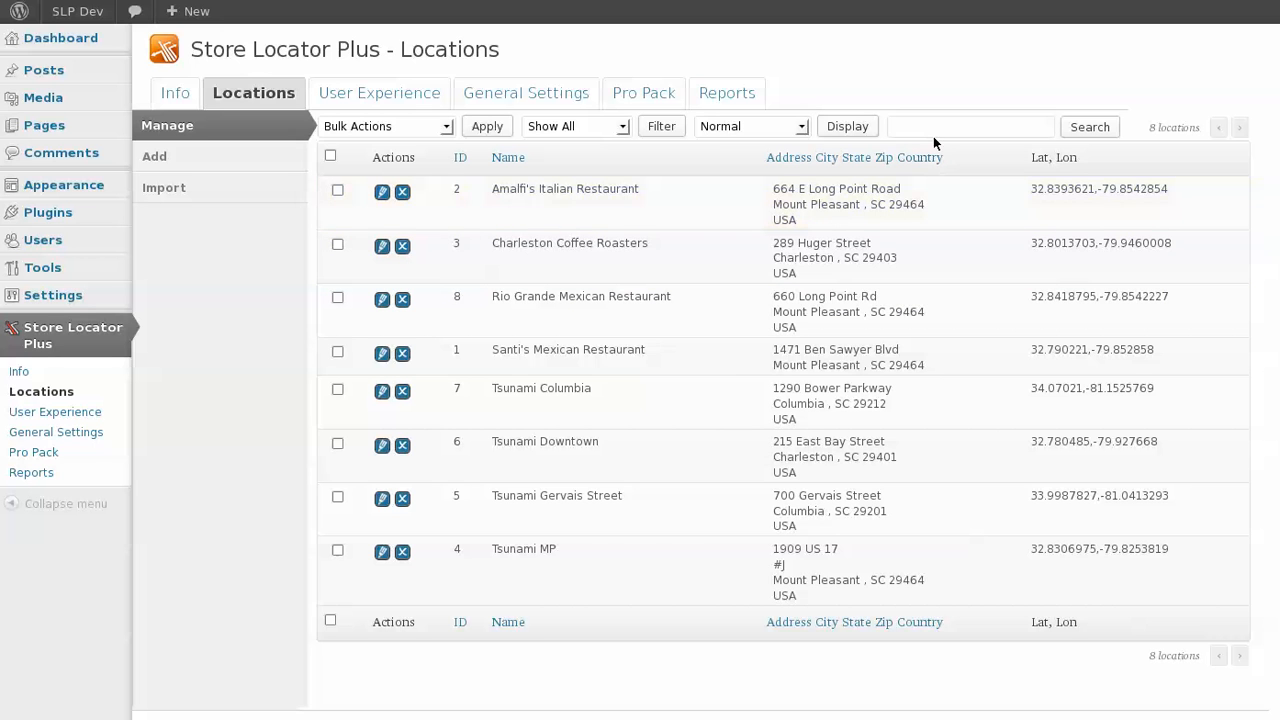
Search the locations for Italian.
{"action": "left_click", "coordinate": [926, 135]}
{"action": "type", "text": "Italian"}
{"action": "left_click", "coordinate": [1078, 131]}
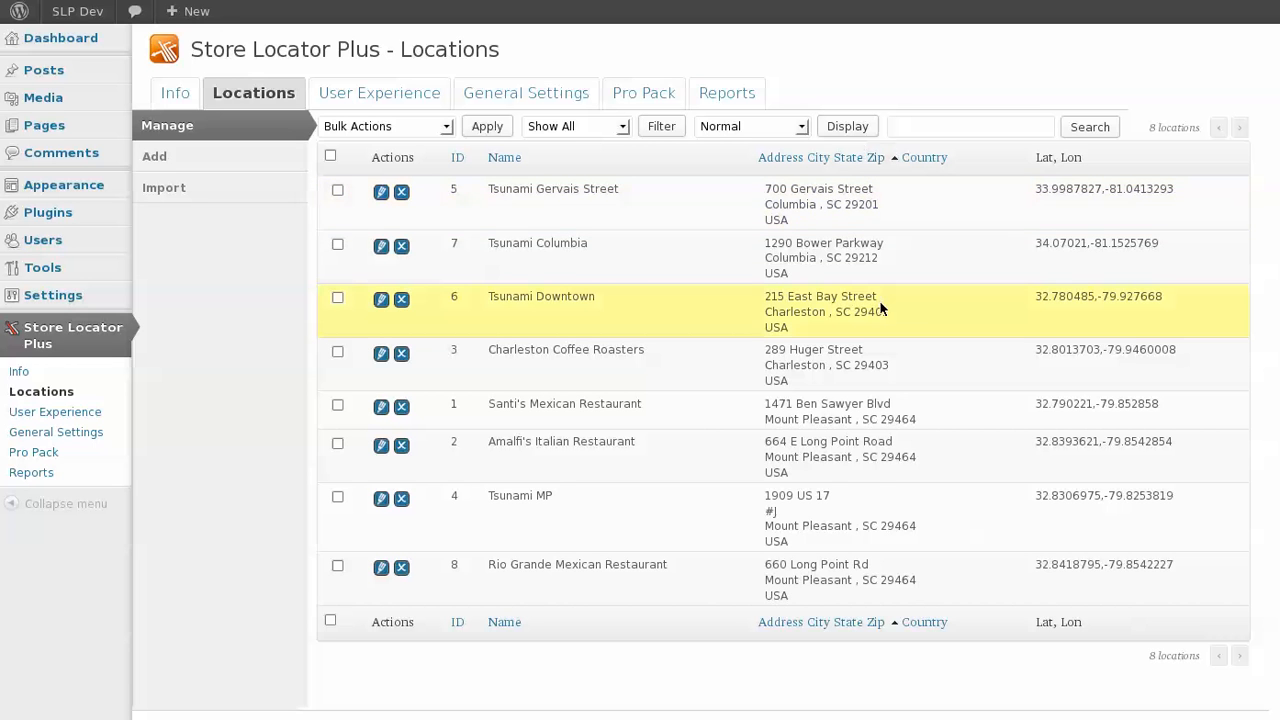
Sort the locations by address and switch the table to the Expanded display.
{"action": "left_click", "coordinate": [893, 158]}
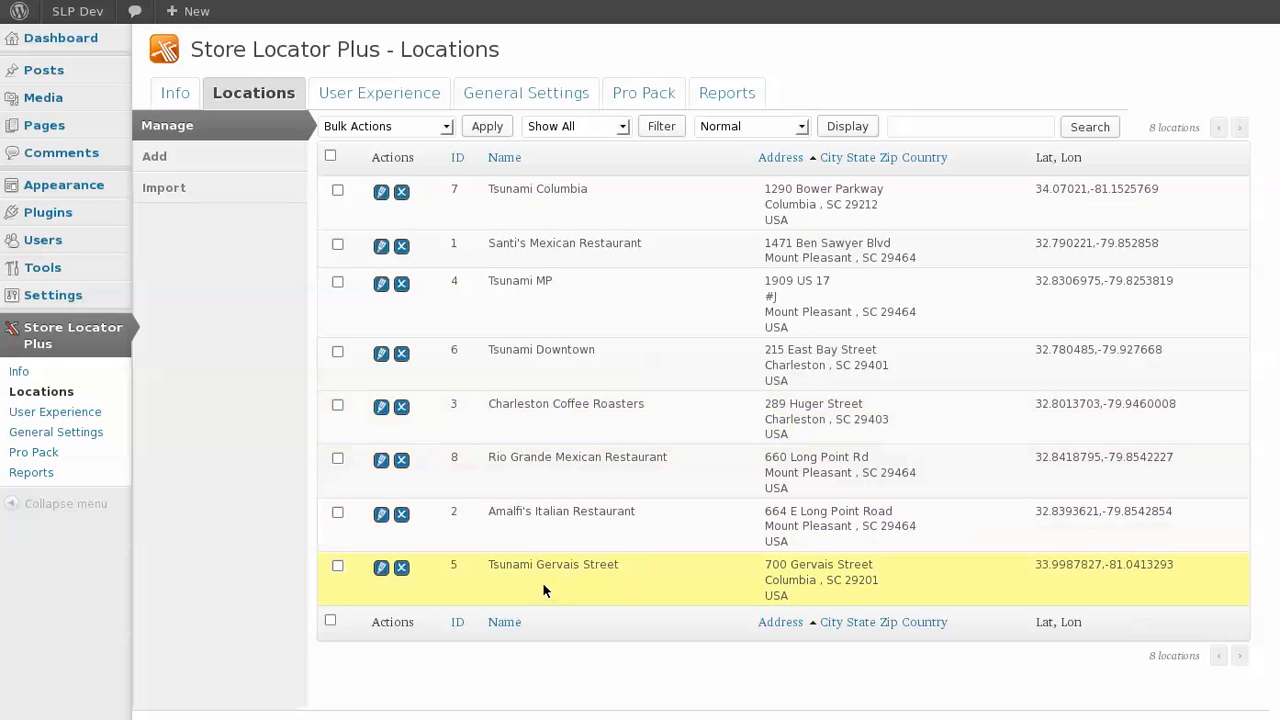
{"action": "left_click", "coordinate": [751, 126]}
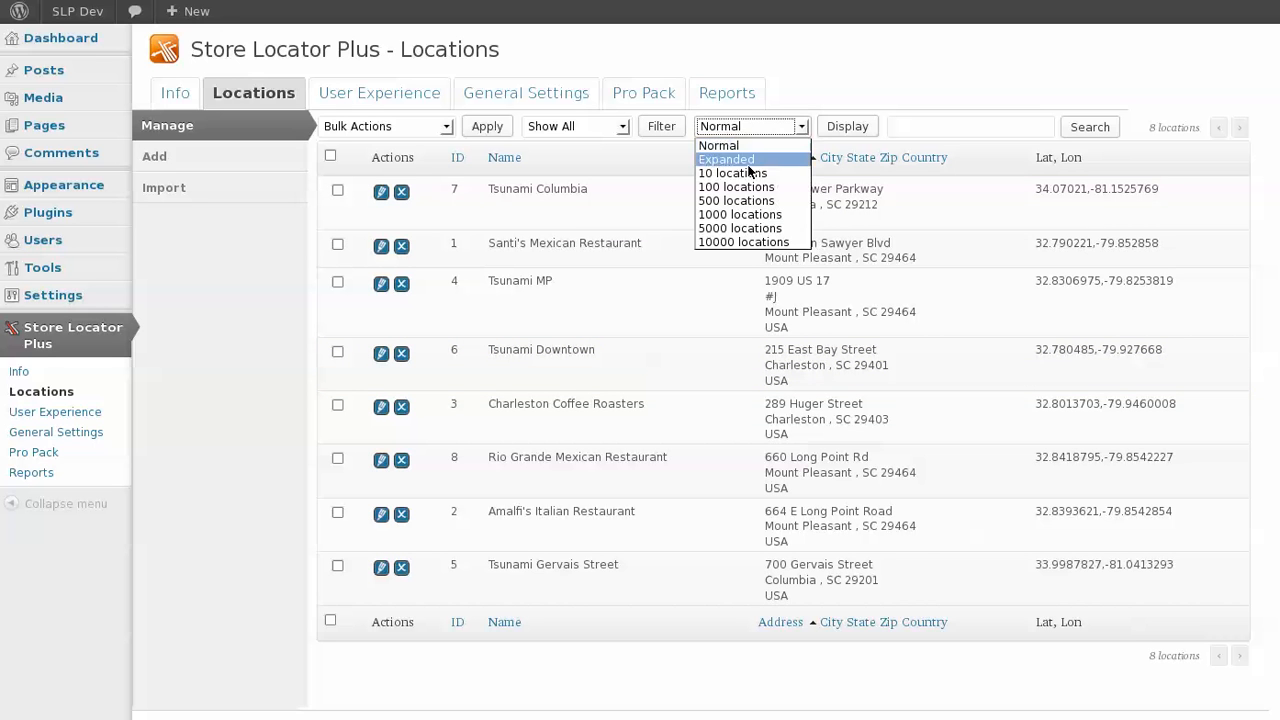
{"action": "left_click", "coordinate": [764, 158]}
{"action": "left_click", "coordinate": [848, 126]}
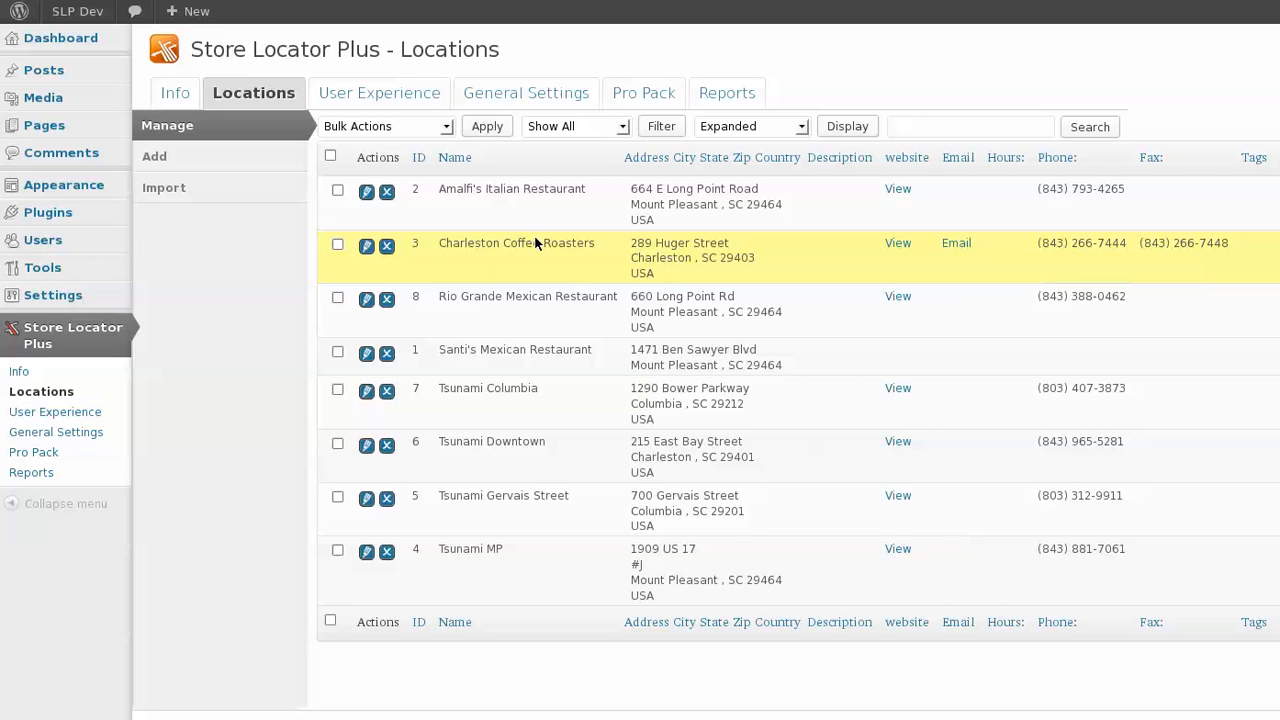
Select all locations and delete them permanently with the bulk action.
{"action": "left_click", "coordinate": [331, 157]}
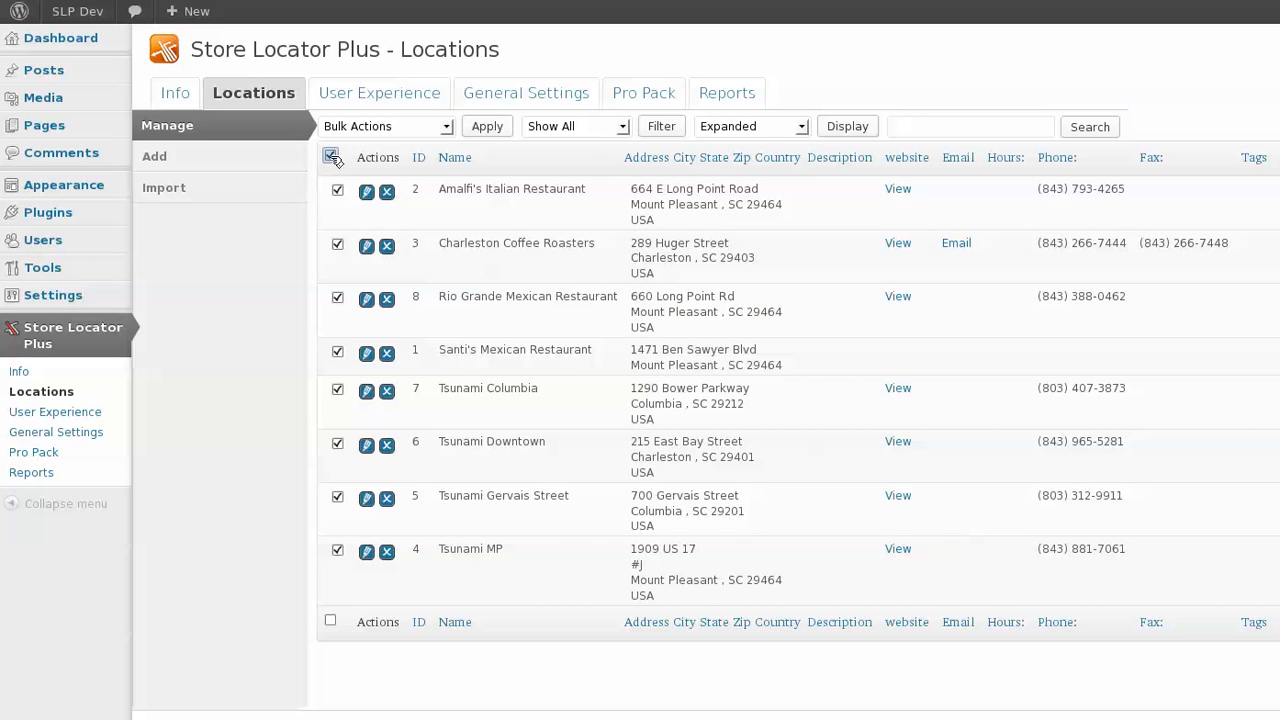
{"action": "left_click", "coordinate": [331, 157]}
{"action": "left_click", "coordinate": [331, 157]}
{"action": "left_click", "coordinate": [331, 157]}
{"action": "left_click", "coordinate": [333, 158]}
{"action": "left_click", "coordinate": [349, 128]}
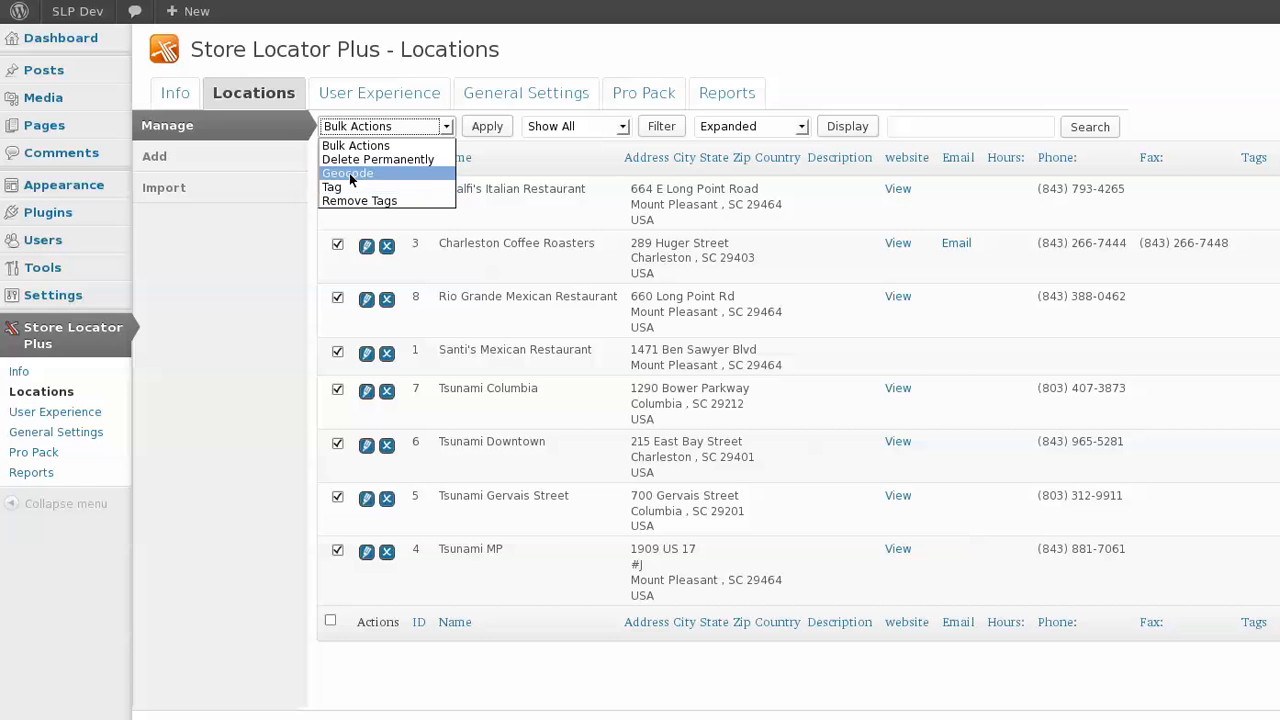
{"action": "left_click", "coordinate": [360, 160]}
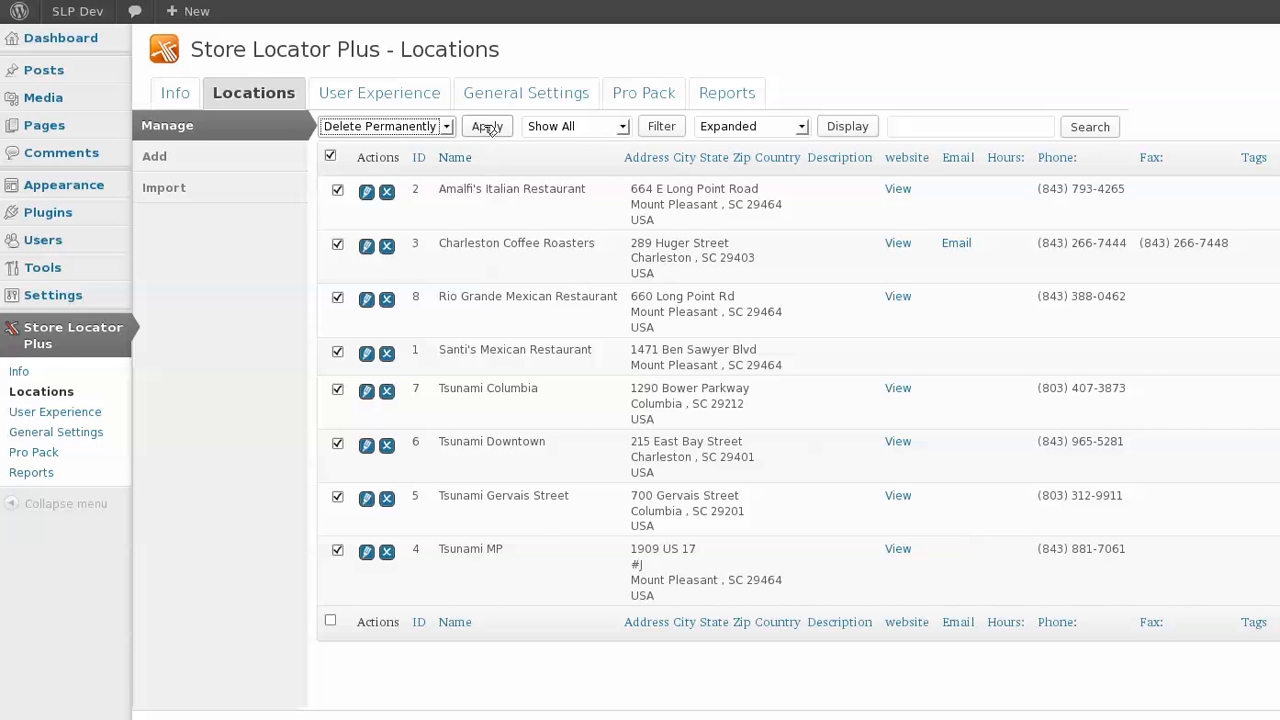
{"action": "left_click", "coordinate": [487, 127]}
{"action": "left_click", "coordinate": [980, 380]}
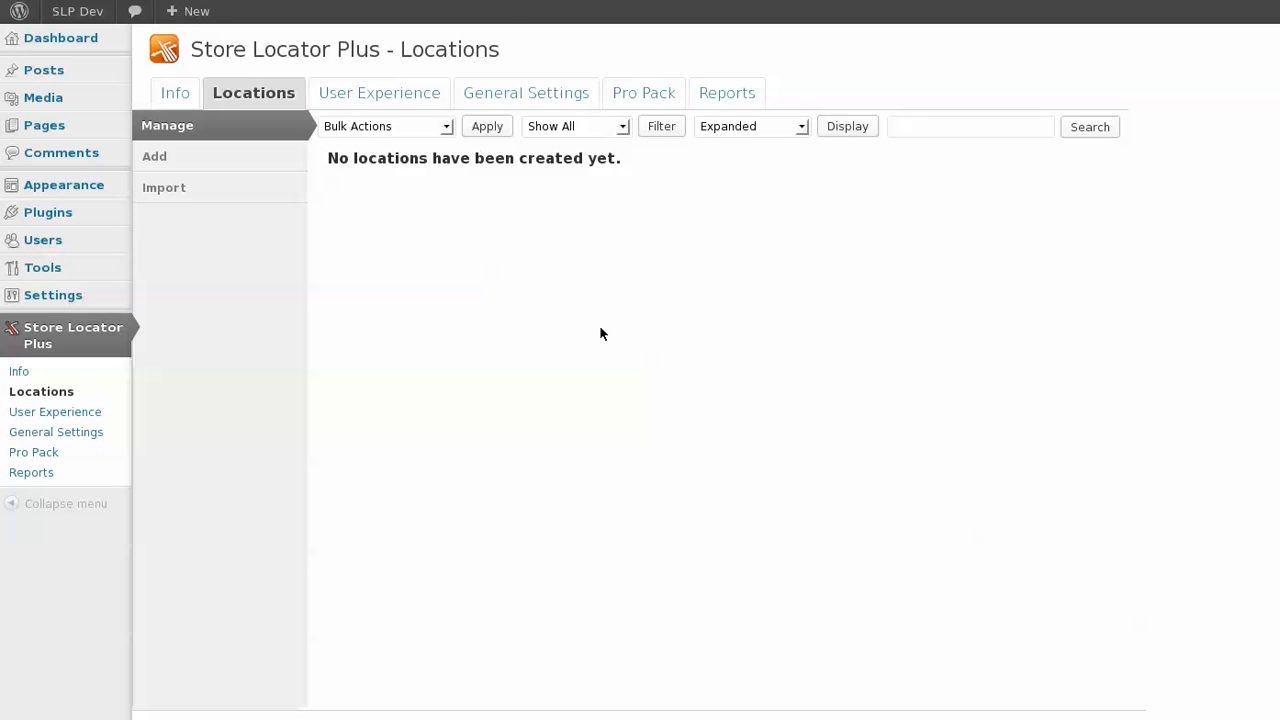
Launch Selenium IDE from the browser's tools menu to re-add the sample locations.
{"action": "left_click", "coordinate": [266, 0]}
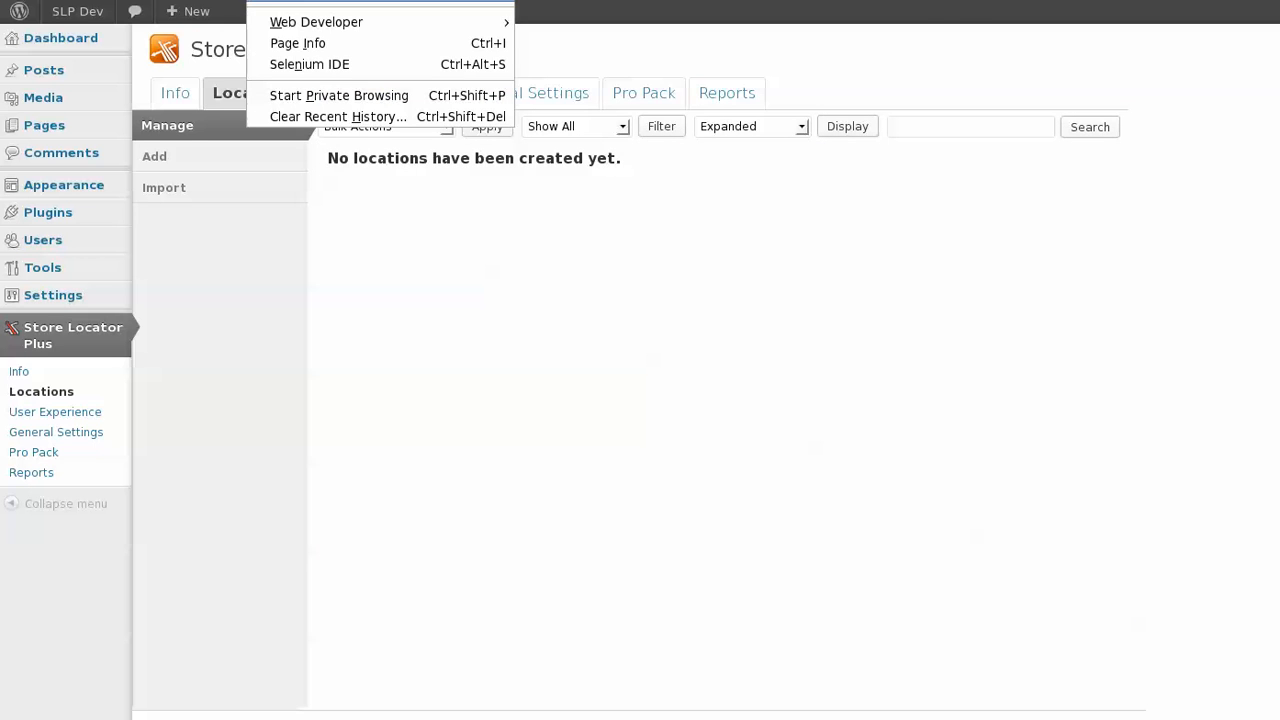
{"action": "left_click", "coordinate": [318, 66]}
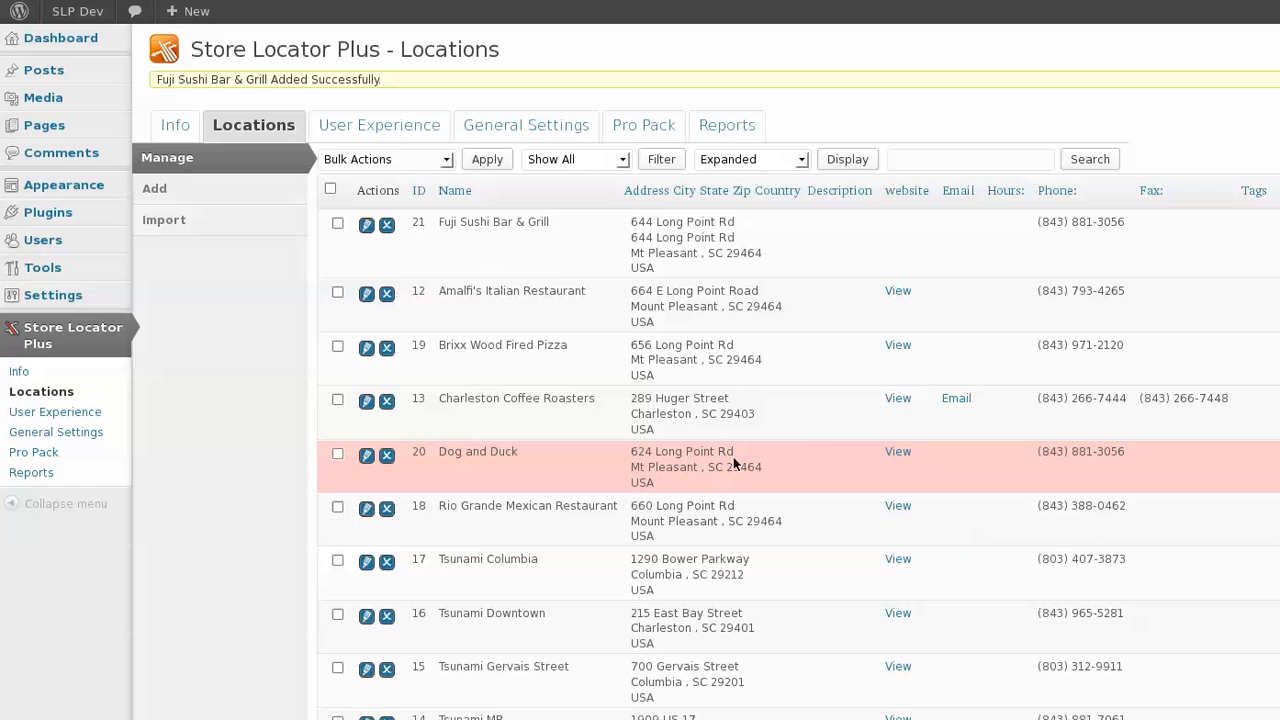
Filter the locations list to show only uncoded locations.
{"action": "left_click", "coordinate": [338, 454]}
{"action": "left_click", "coordinate": [406, 159]}
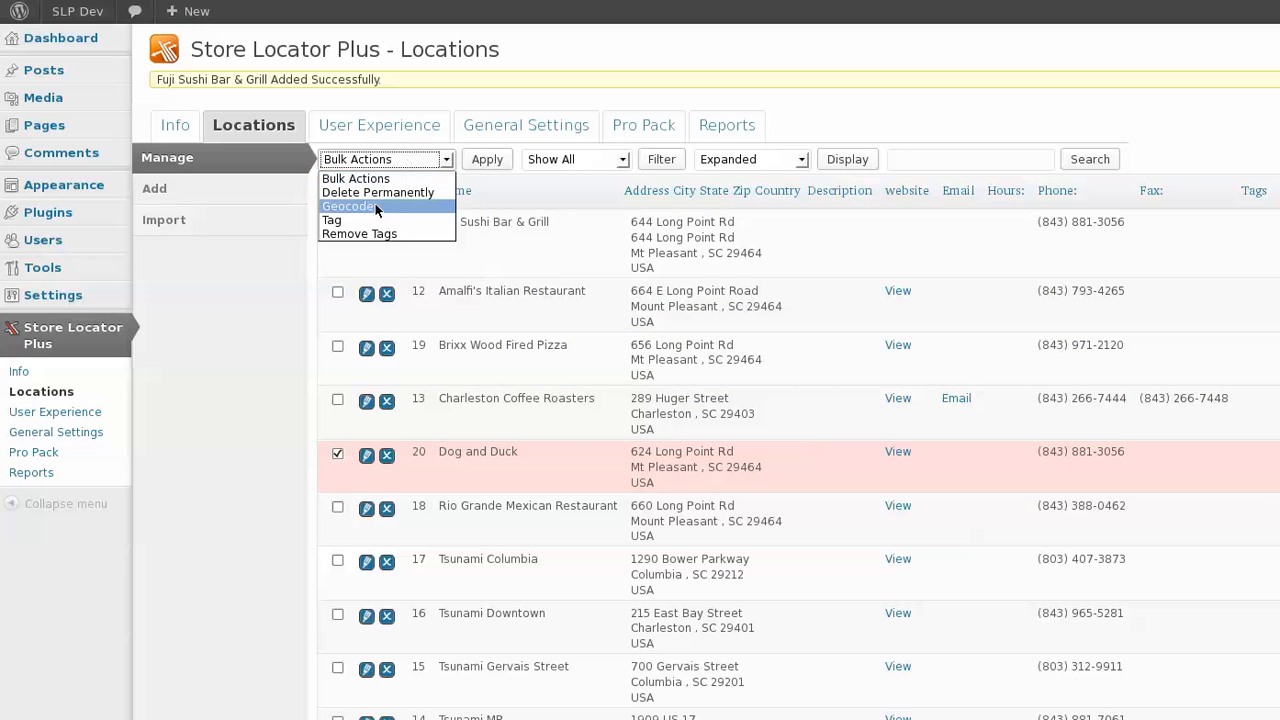
{"action": "left_click", "coordinate": [899, 103]}
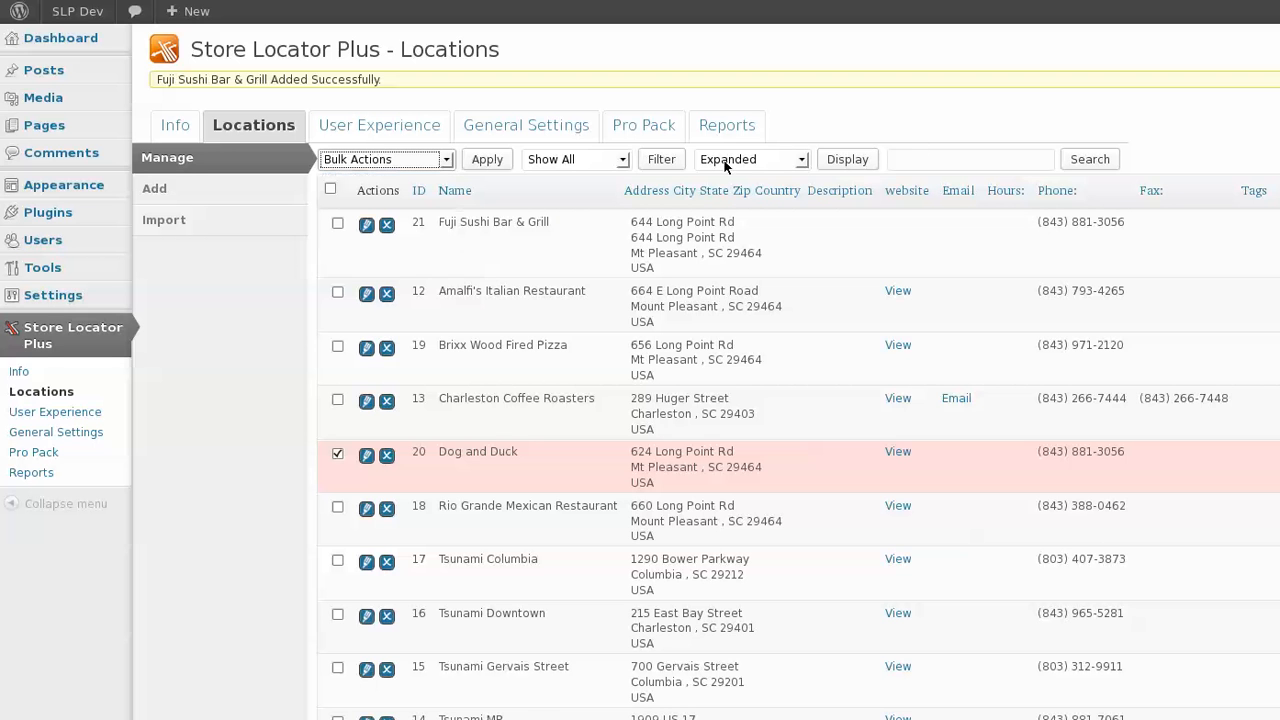
{"action": "left_click", "coordinate": [609, 162]}
{"action": "left_click", "coordinate": [593, 191]}
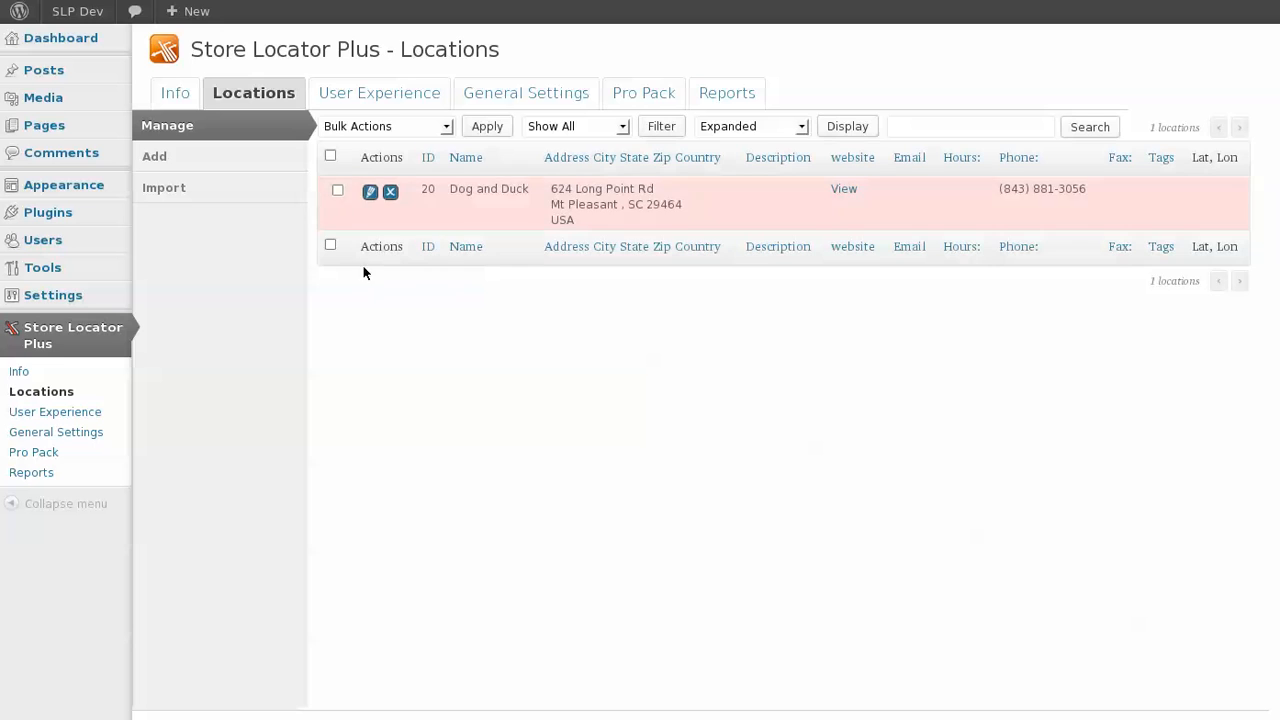
Select the Dog and Duck location and apply the Geocode bulk action, confirming it.
{"action": "left_click", "coordinate": [331, 157]}
{"action": "left_click", "coordinate": [352, 130]}
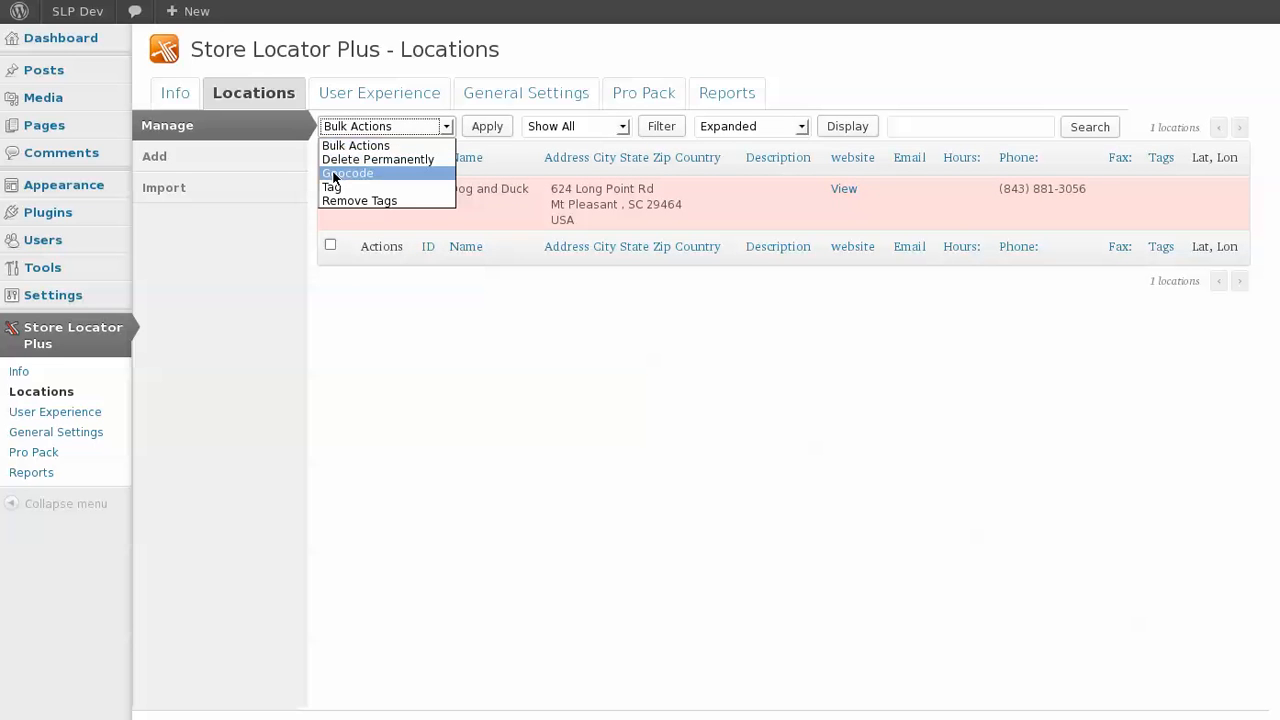
{"action": "left_click", "coordinate": [340, 174]}
{"action": "left_click", "coordinate": [472, 132]}
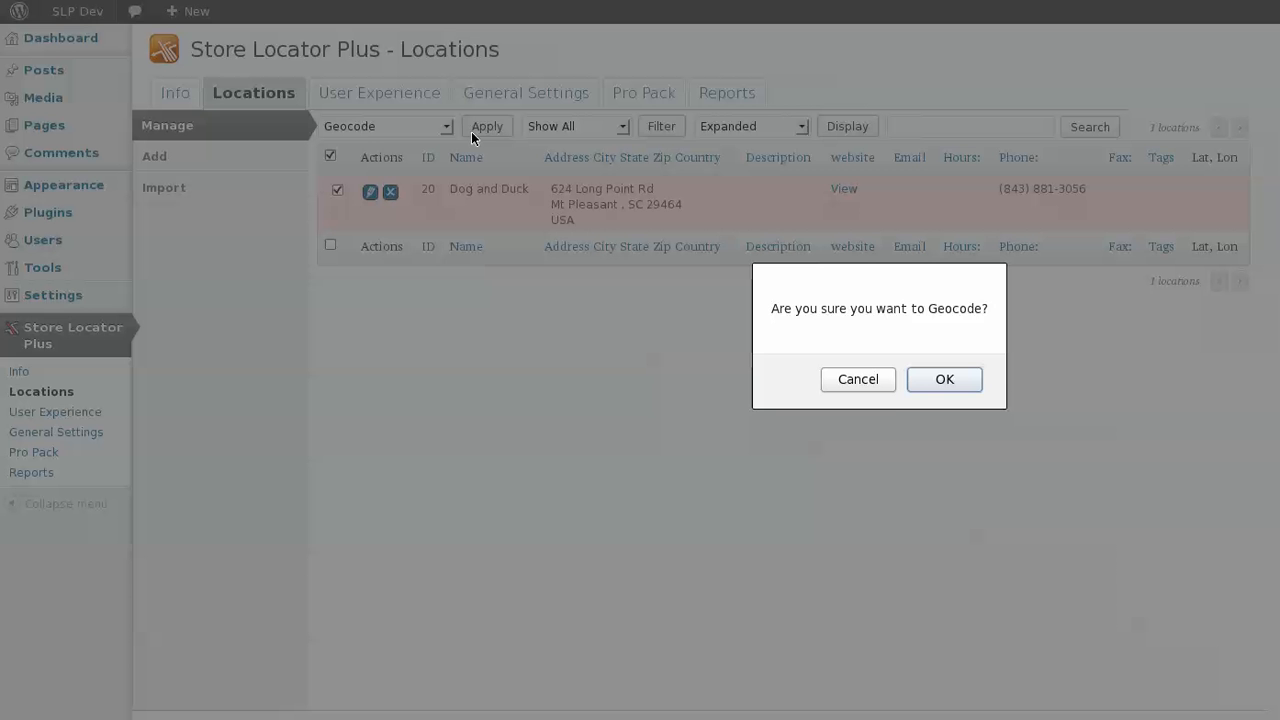
{"action": "left_click", "coordinate": [950, 378]}
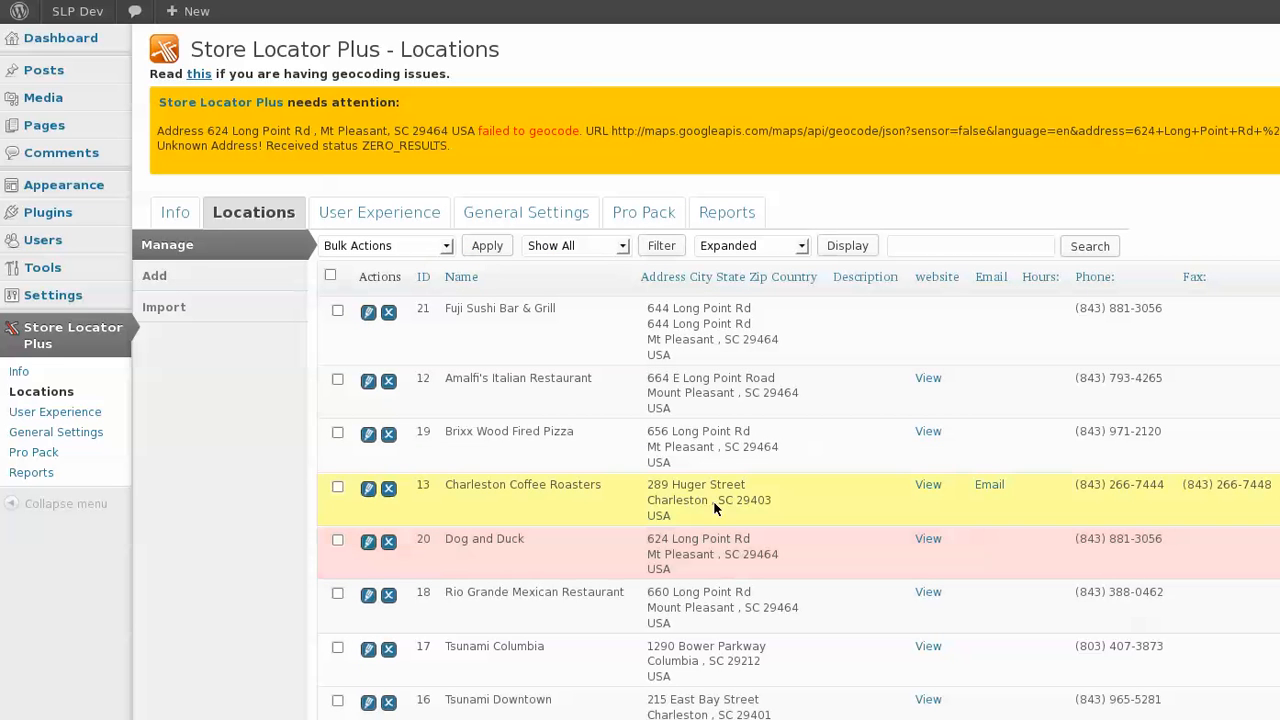